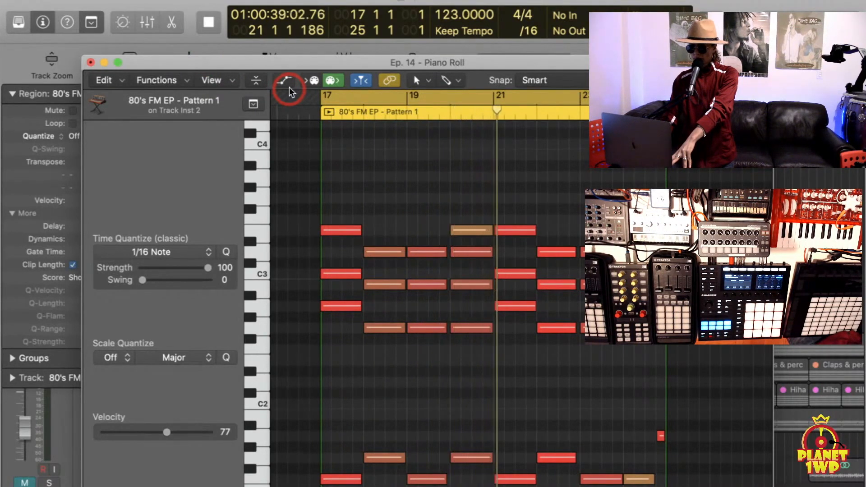
- Stop the running playback, replay the chord pattern from around bar 20, then stop
{"action": "key", "text": "space"}
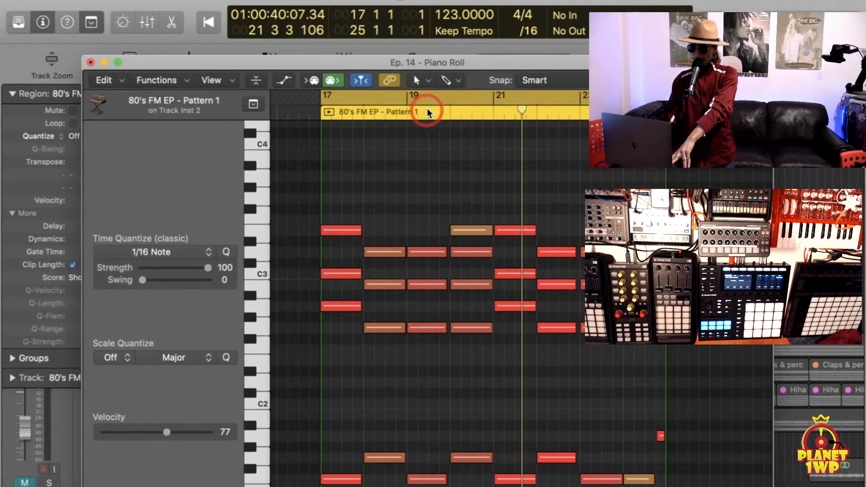
{"action": "double_click", "coordinate": [468, 117]}
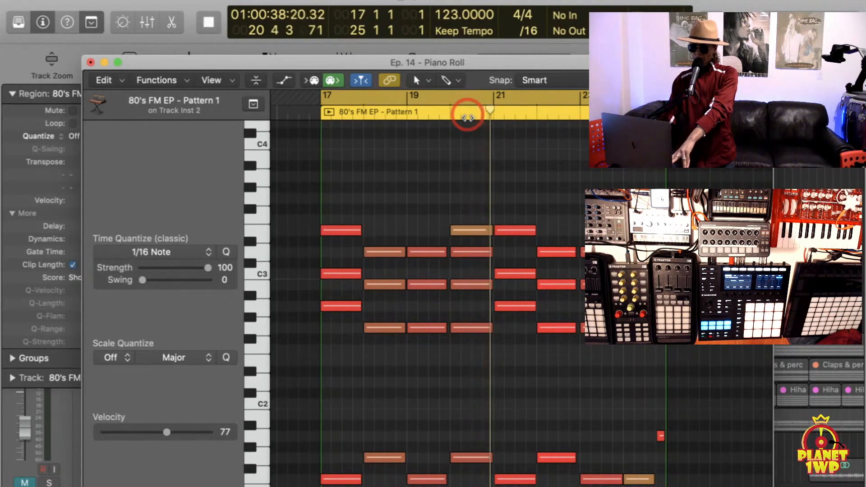
{"action": "key", "text": "space"}
- Play briefly from around bar 20, then restart playback from just after bar 19
{"action": "left_click", "coordinate": [463, 116]}
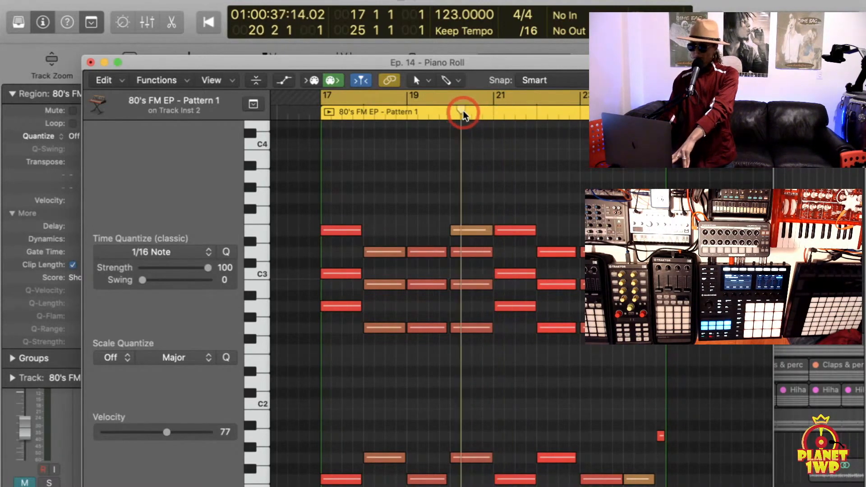
{"action": "key", "text": "space"}
{"action": "key", "text": "space"}
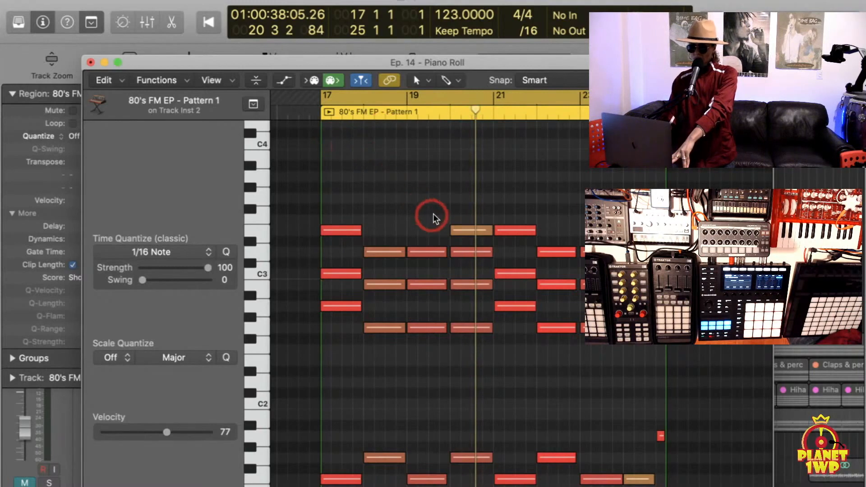
{"action": "left_click", "coordinate": [439, 114]}
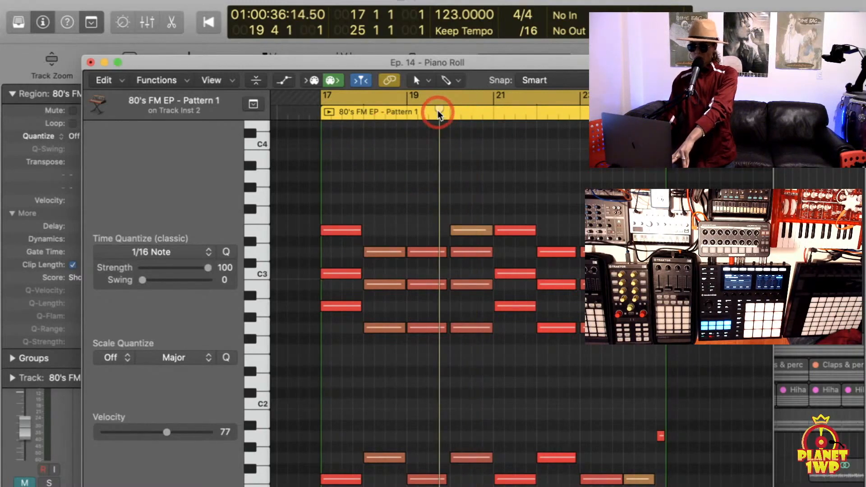
{"action": "key", "text": "shift+space"}
- Jump playback back mid-chord, stop near bar 21, then resume from around bar 23
{"action": "left_click", "coordinate": [439, 114]}
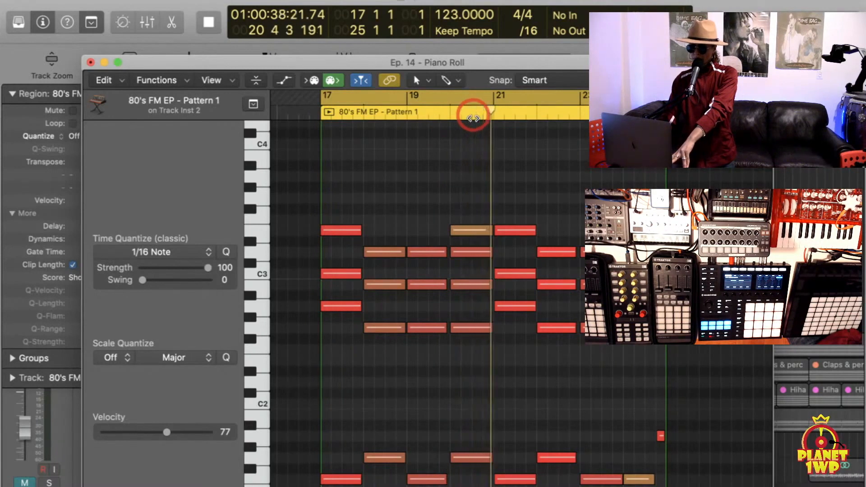
{"action": "key", "text": "space"}
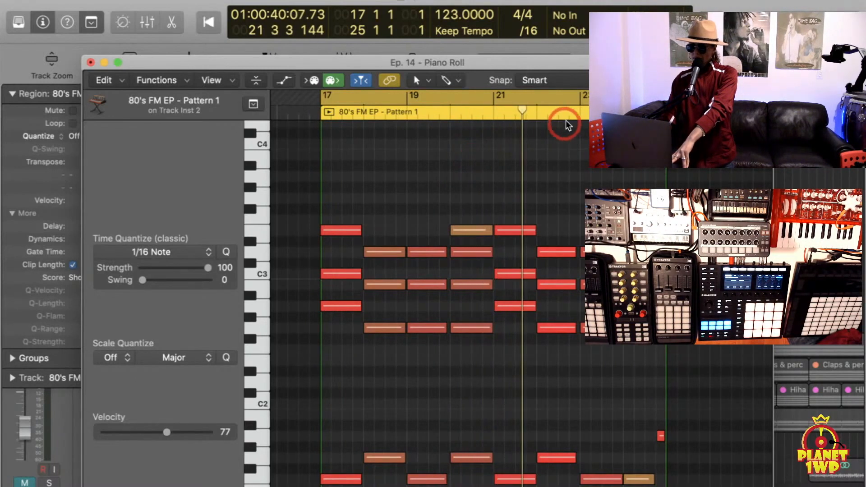
{"action": "double_click", "coordinate": [587, 113]}
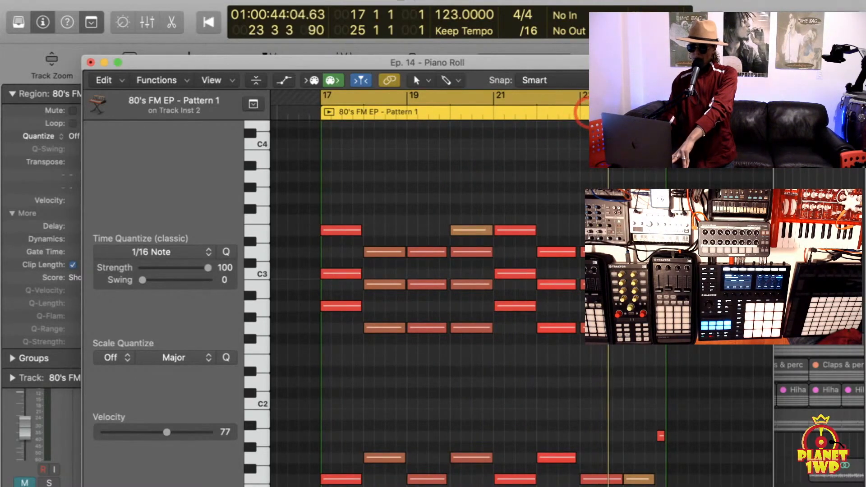
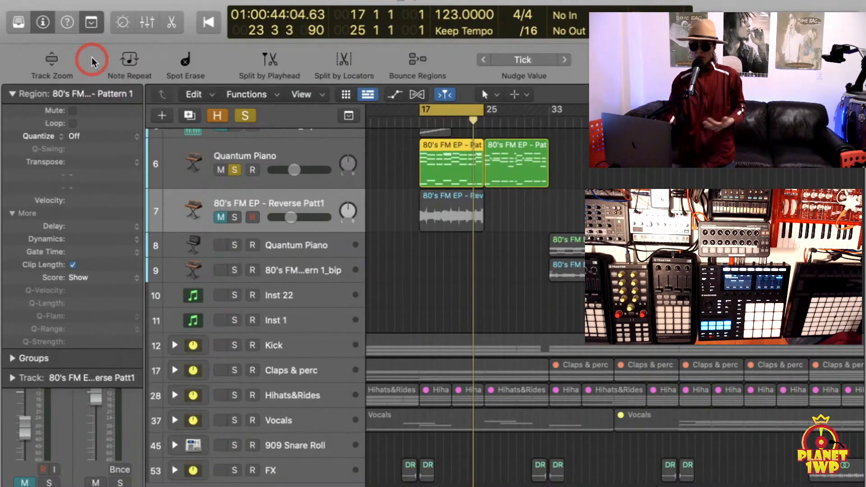
- Bring up the File menu's list of file and project commands
{"action": "left_click", "coordinate": [108, 6]}
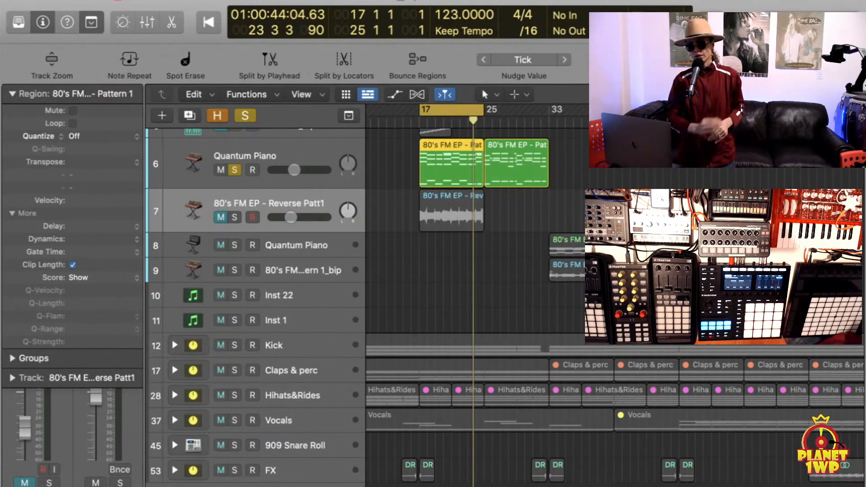
{"action": "left_click", "coordinate": [109, 2]}
- Go through File > Project Settings to the project's MIDI settings window
{"action": "left_click", "coordinate": [118, 214]}
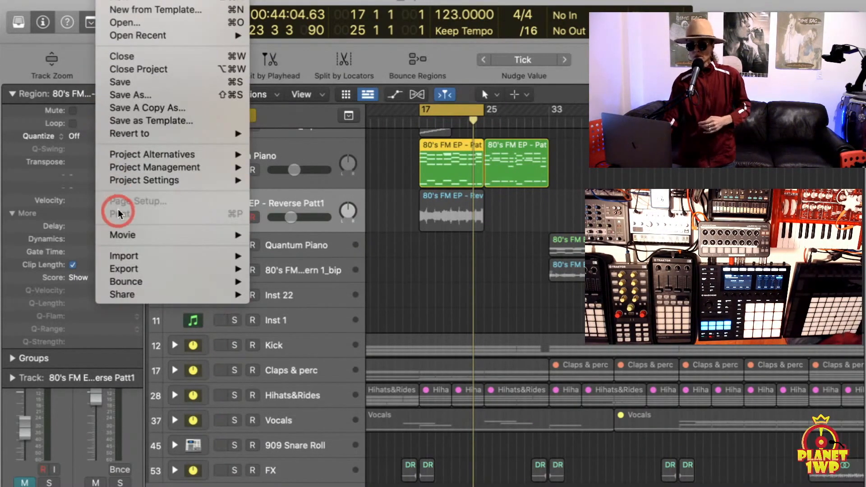
{"action": "left_click", "coordinate": [203, 180]}
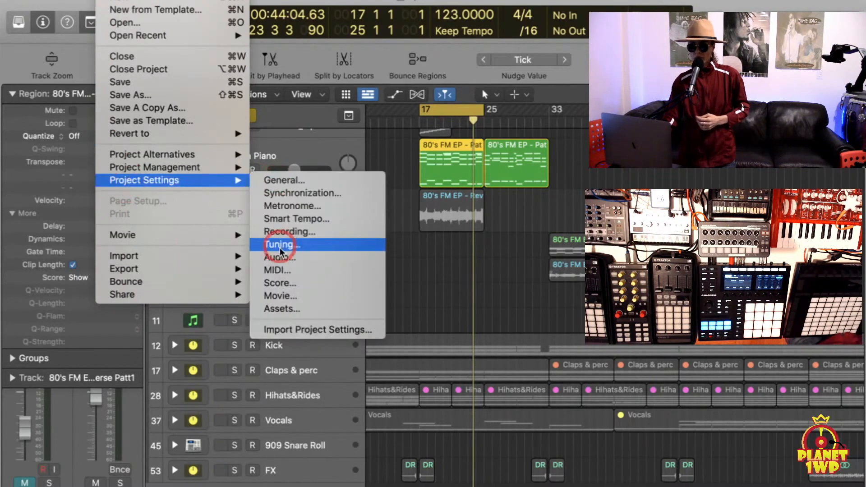
{"action": "left_click", "coordinate": [291, 271]}
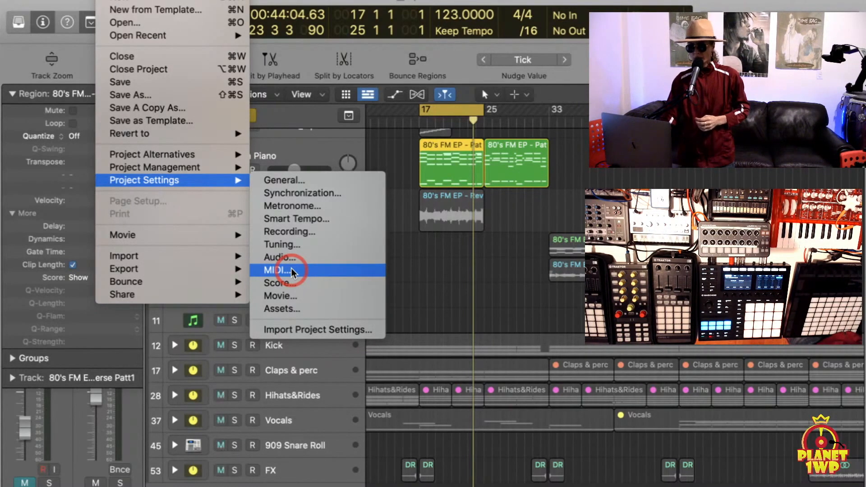
{"action": "left_click", "coordinate": [300, 270]}
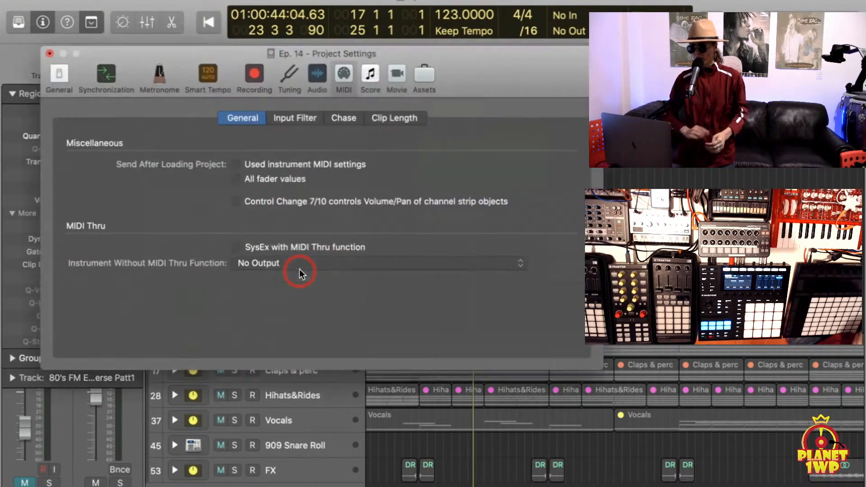
- Enable note chasing under Chase in the MIDI settings and close the settings window
{"action": "left_click", "coordinate": [346, 119]}
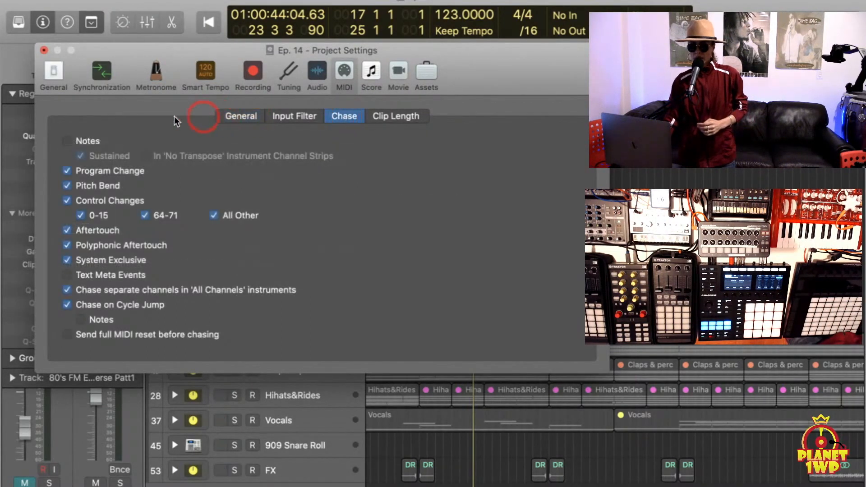
{"action": "left_click", "coordinate": [66, 142]}
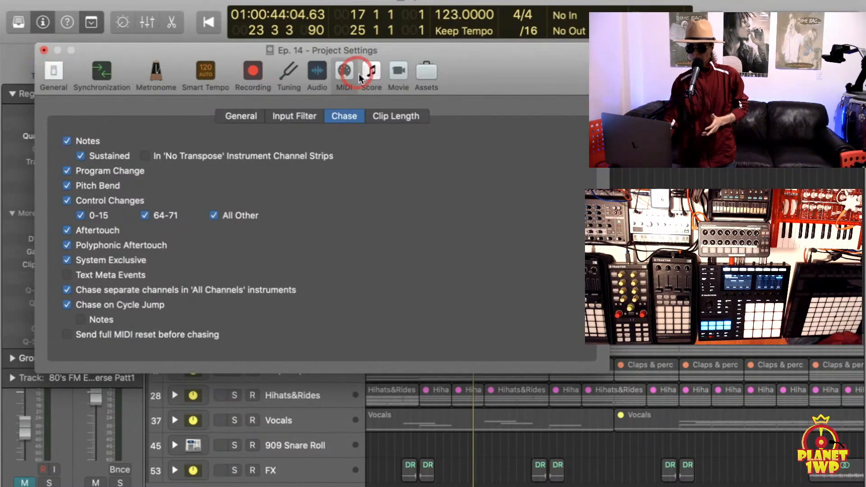
{"action": "left_click", "coordinate": [43, 50]}
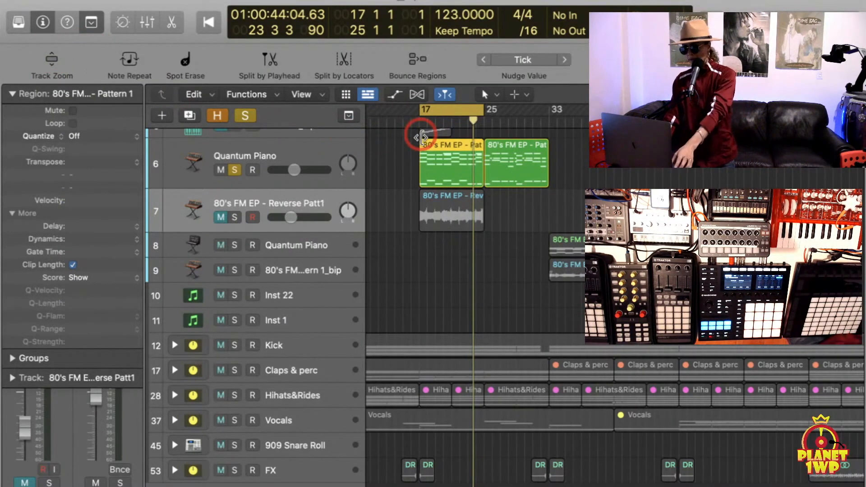
- View the 80's FM EP - Pattern 1 notes and restart playback partway through the pattern
{"action": "double_click", "coordinate": [420, 143]}
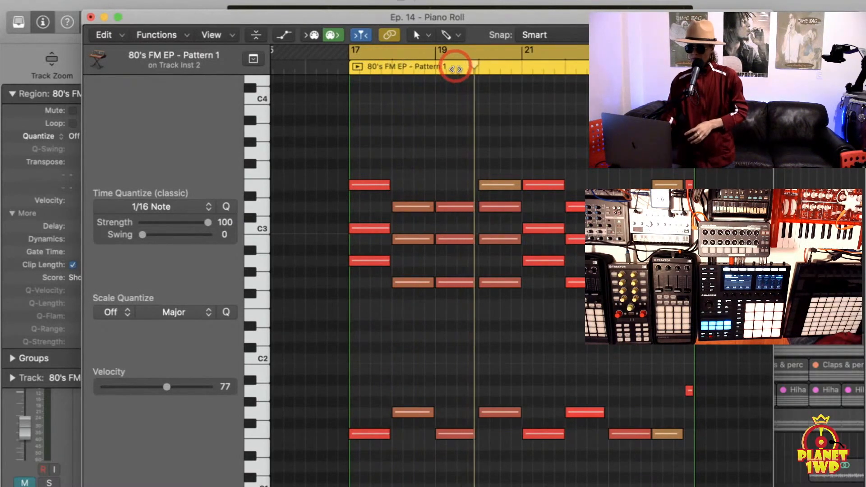
{"action": "left_click", "coordinate": [448, 68]}
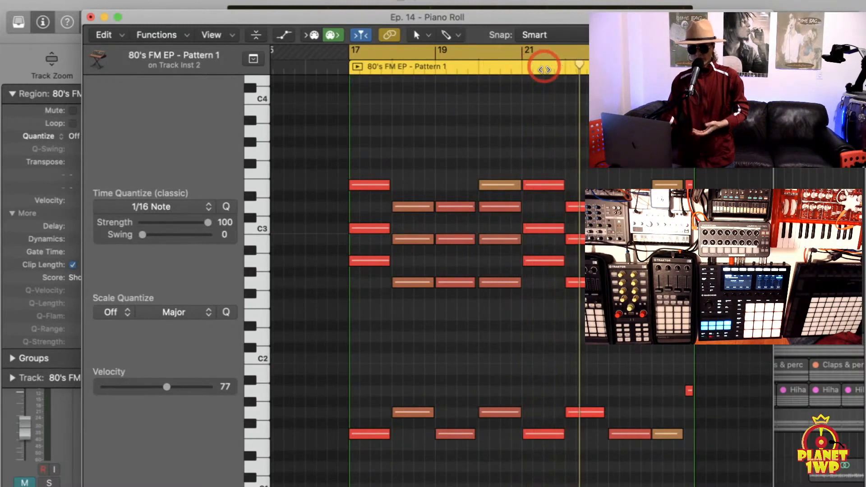
{"action": "left_click", "coordinate": [502, 70]}
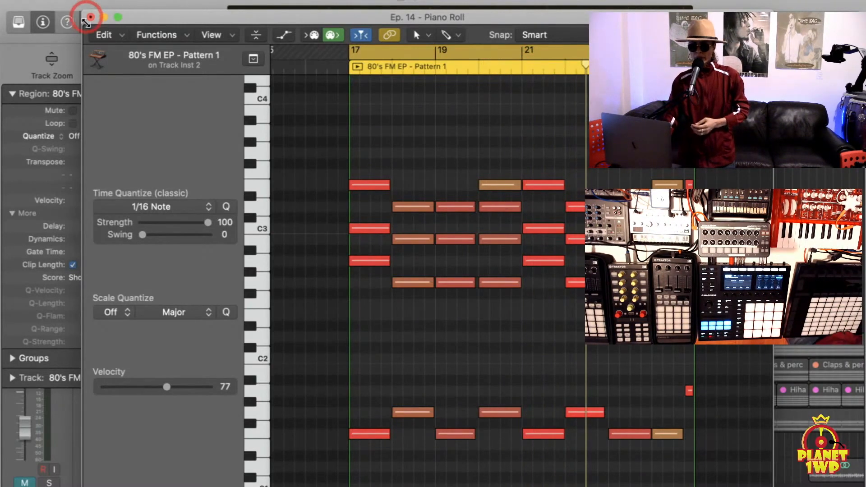
{"action": "left_click", "coordinate": [91, 18]}
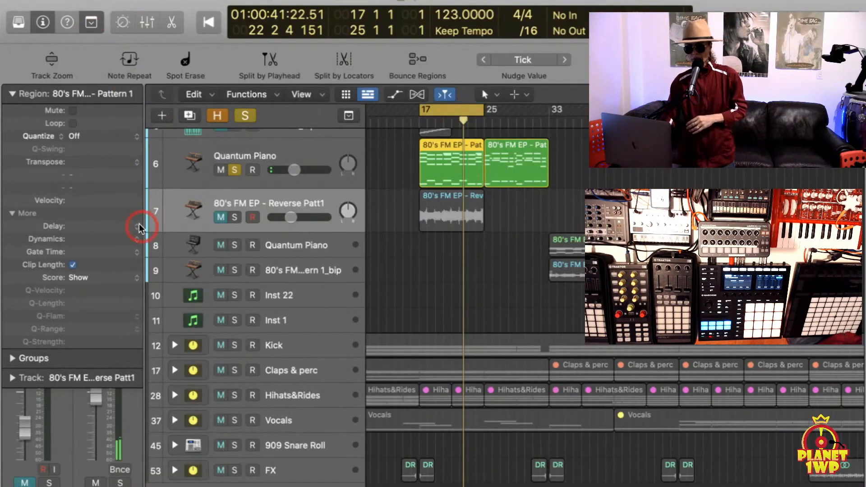
- Load the Table Pad patch from the Library and show the pattern's notes in the Piano Roll
{"action": "left_click", "coordinate": [19, 21]}
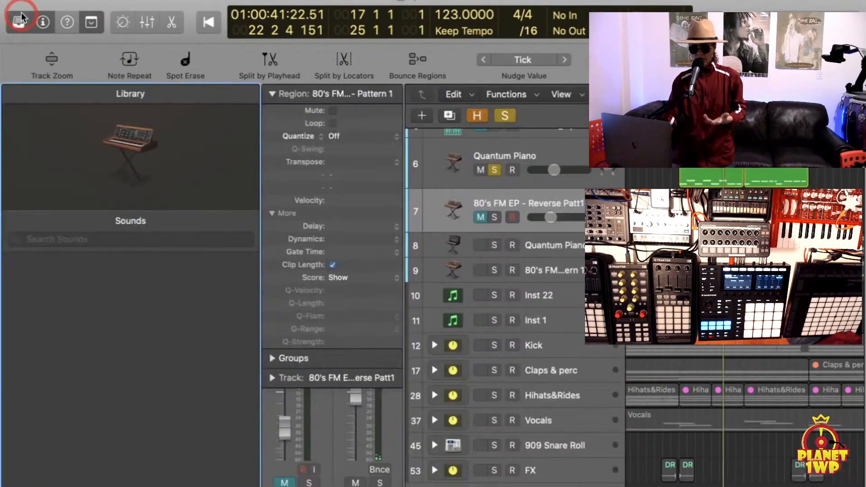
{"action": "left_click", "coordinate": [557, 194]}
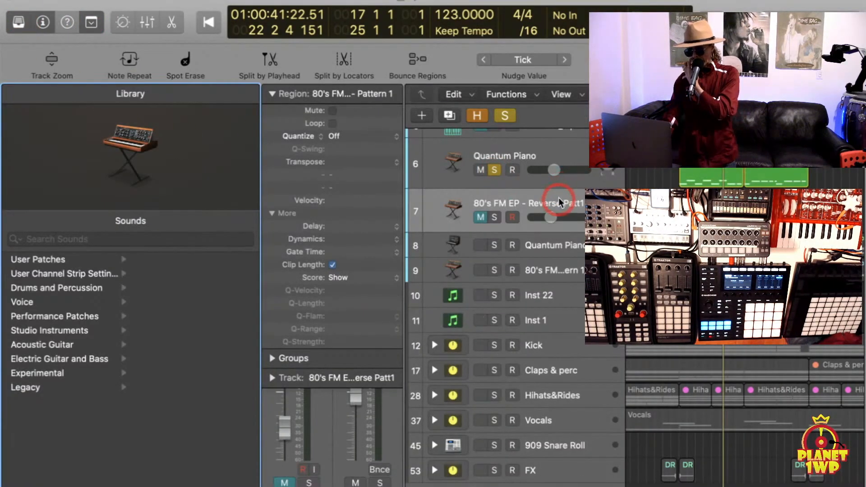
{"action": "key", "text": "p"}
- Test chasing by restarting playback mid-pattern around bar 19 several times, then stop
{"action": "left_click", "coordinate": [455, 70]}
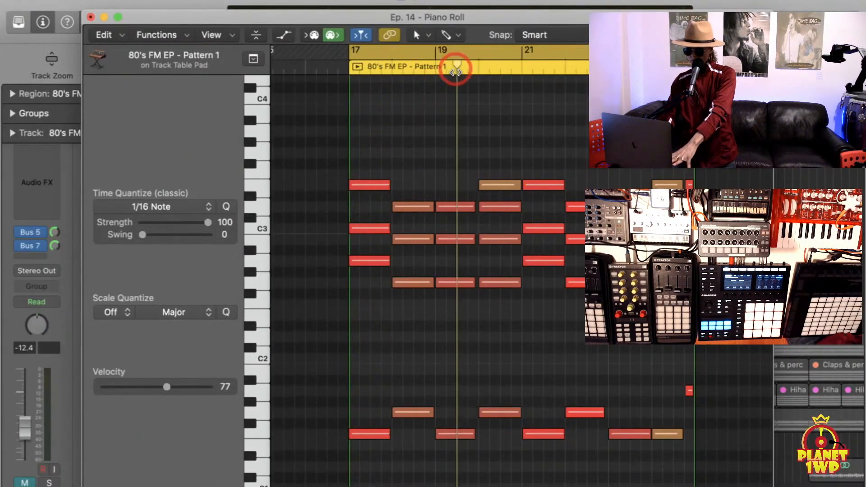
{"action": "left_click", "coordinate": [448, 71]}
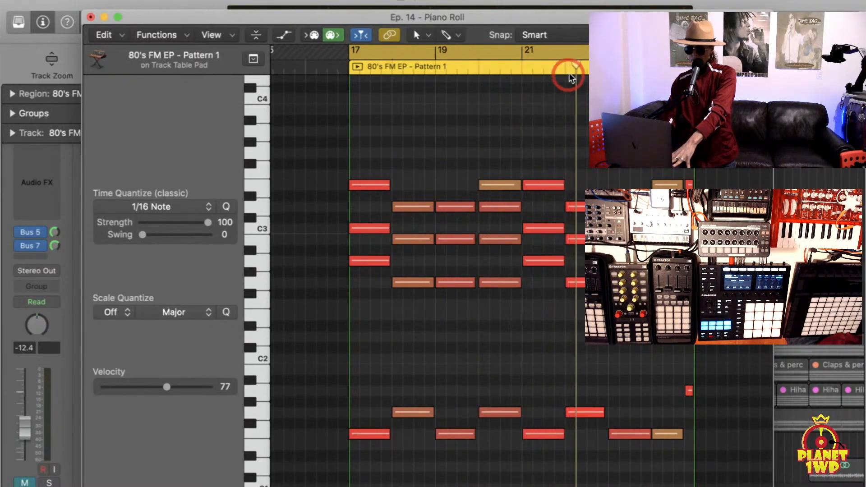
{"action": "left_click", "coordinate": [456, 62]}
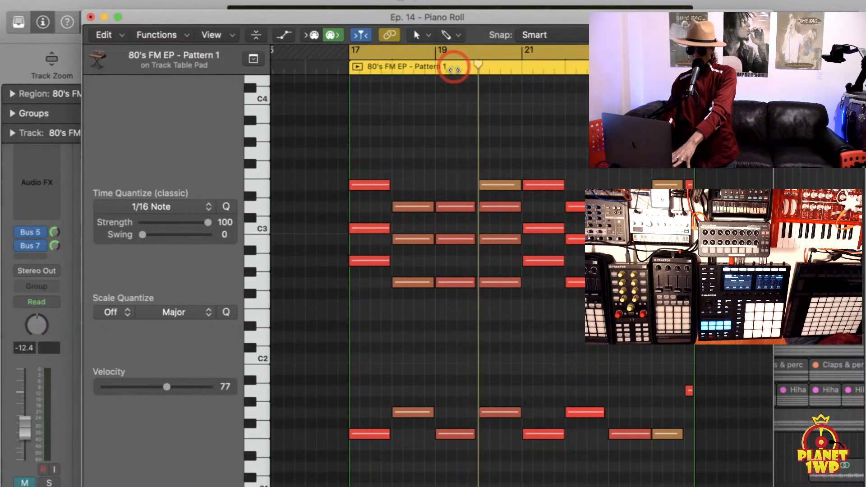
{"action": "left_click", "coordinate": [442, 66]}
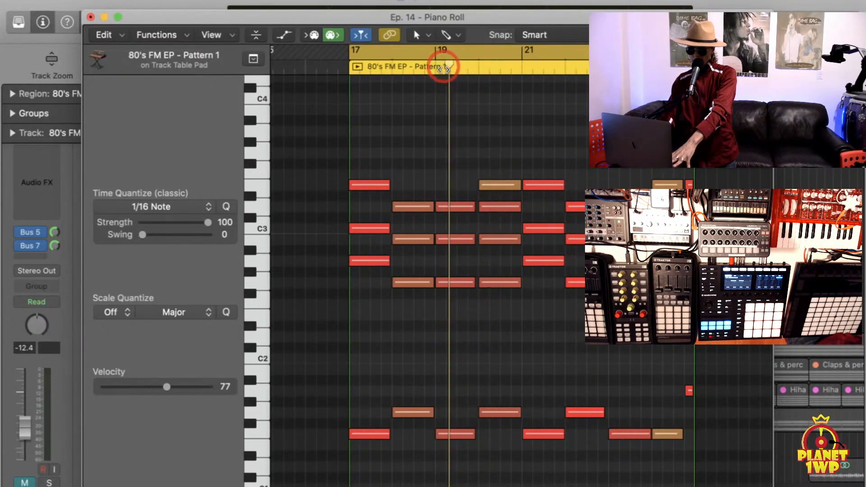
{"action": "key", "text": "space"}
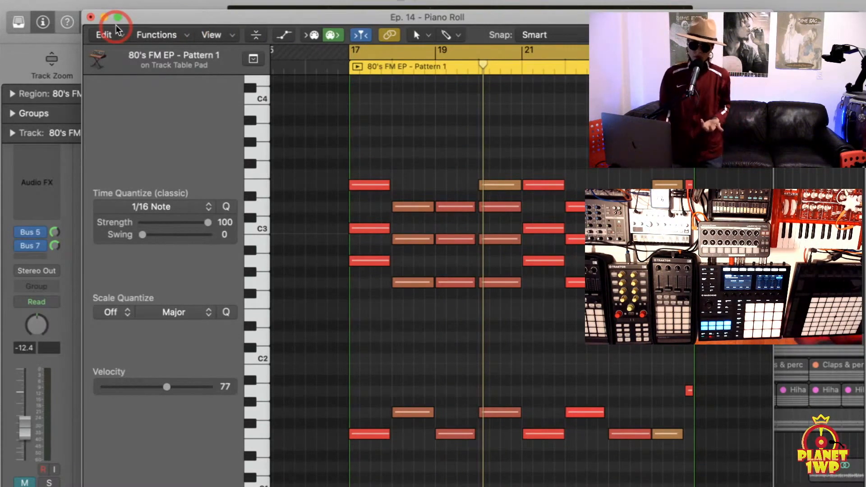
- Close the Piano Roll, play from bar 17, and undo the enlarged track height
{"action": "left_click", "coordinate": [91, 18]}
{"action": "key", "text": "space"}
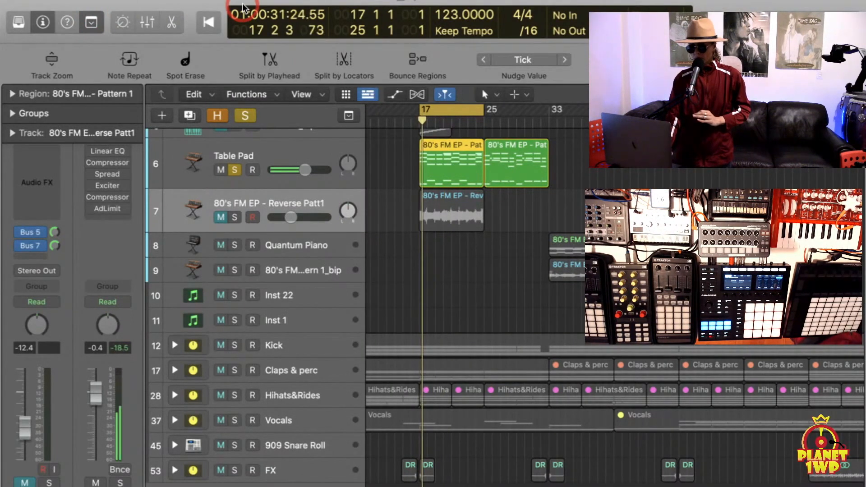
{"action": "left_click", "coordinate": [146, 1]}
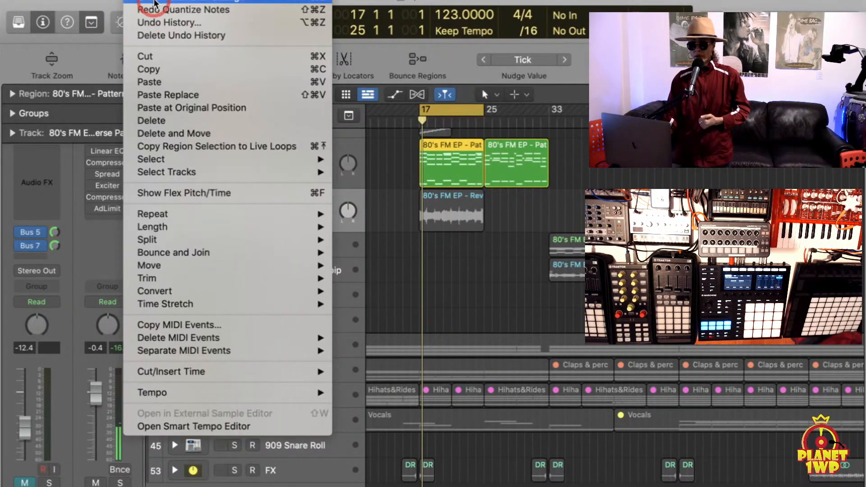
{"action": "left_click", "coordinate": [155, 3]}
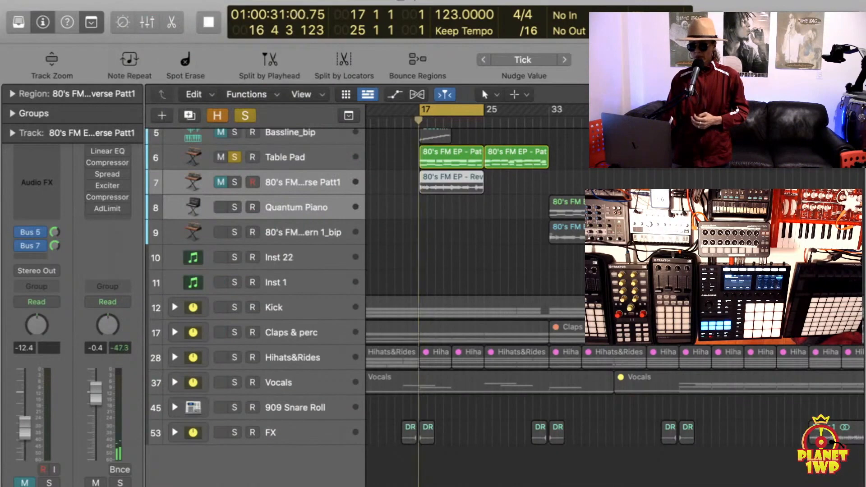